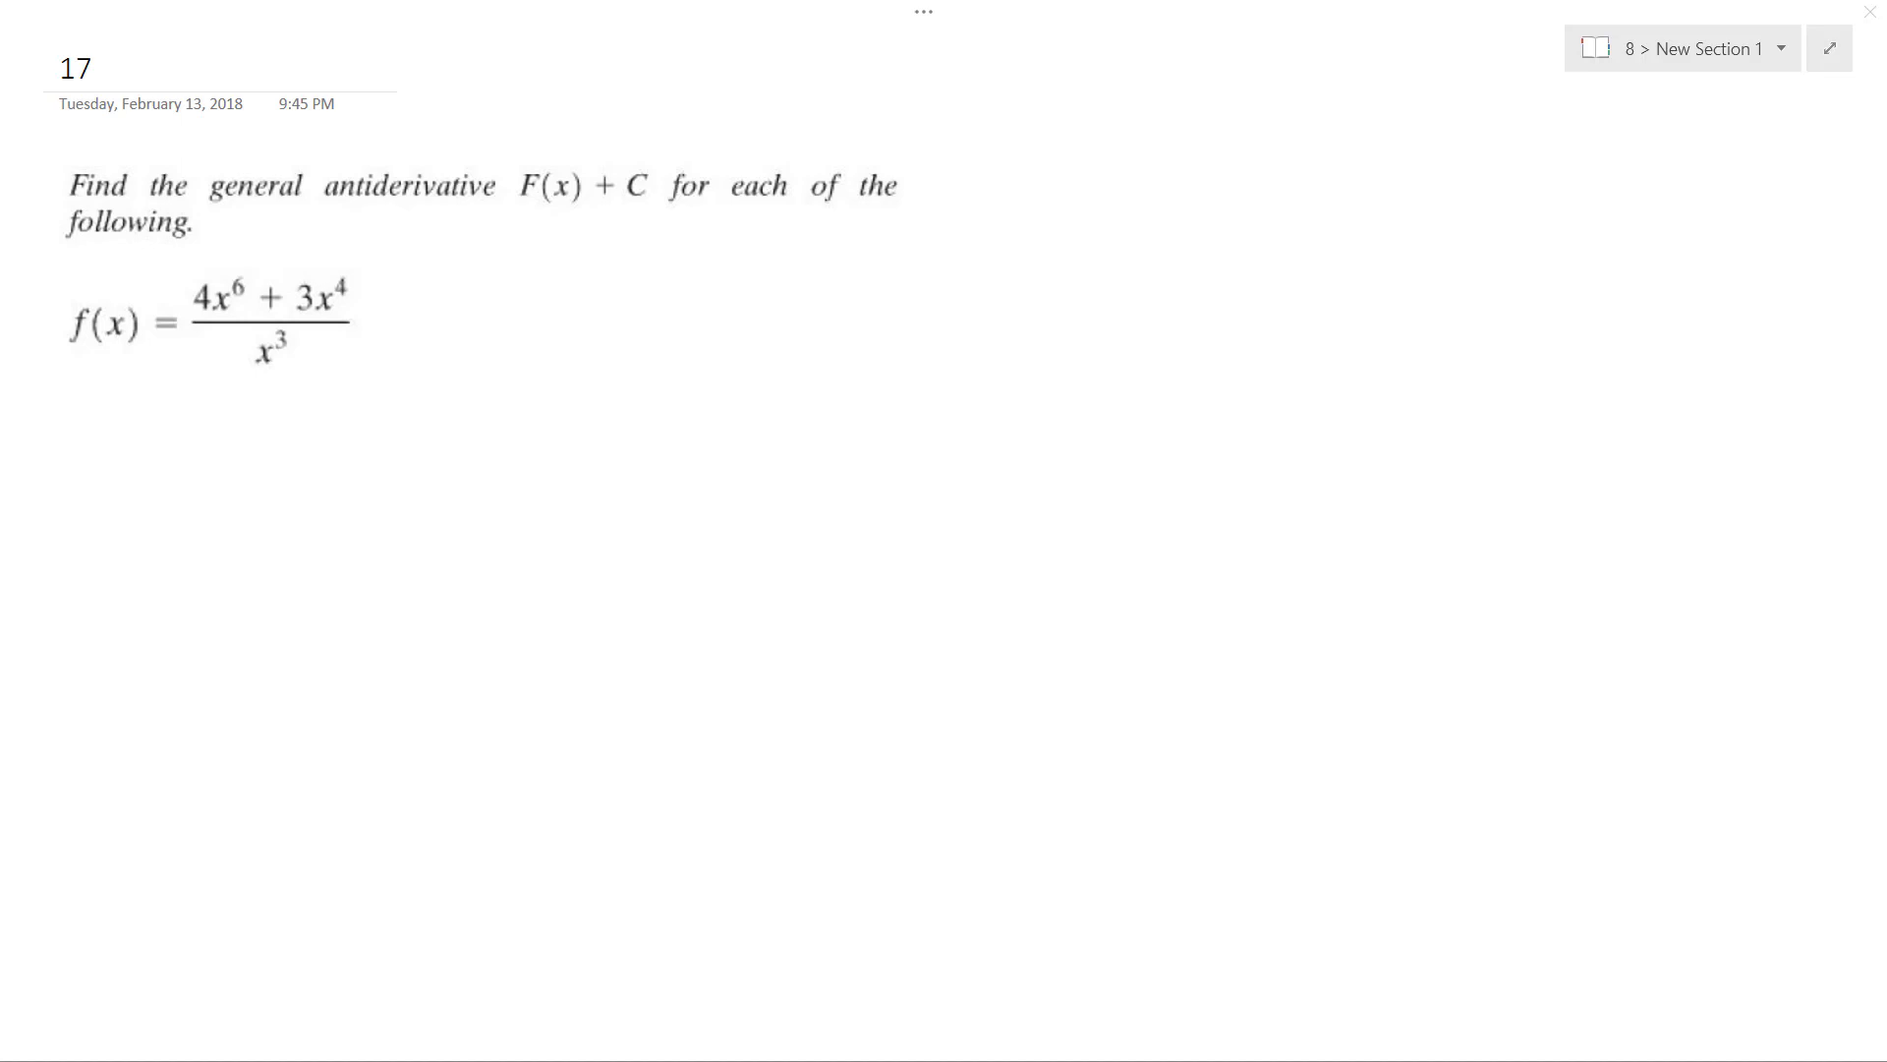
- Handwrite F(x) = on a new line below the printed problem
key(Return)
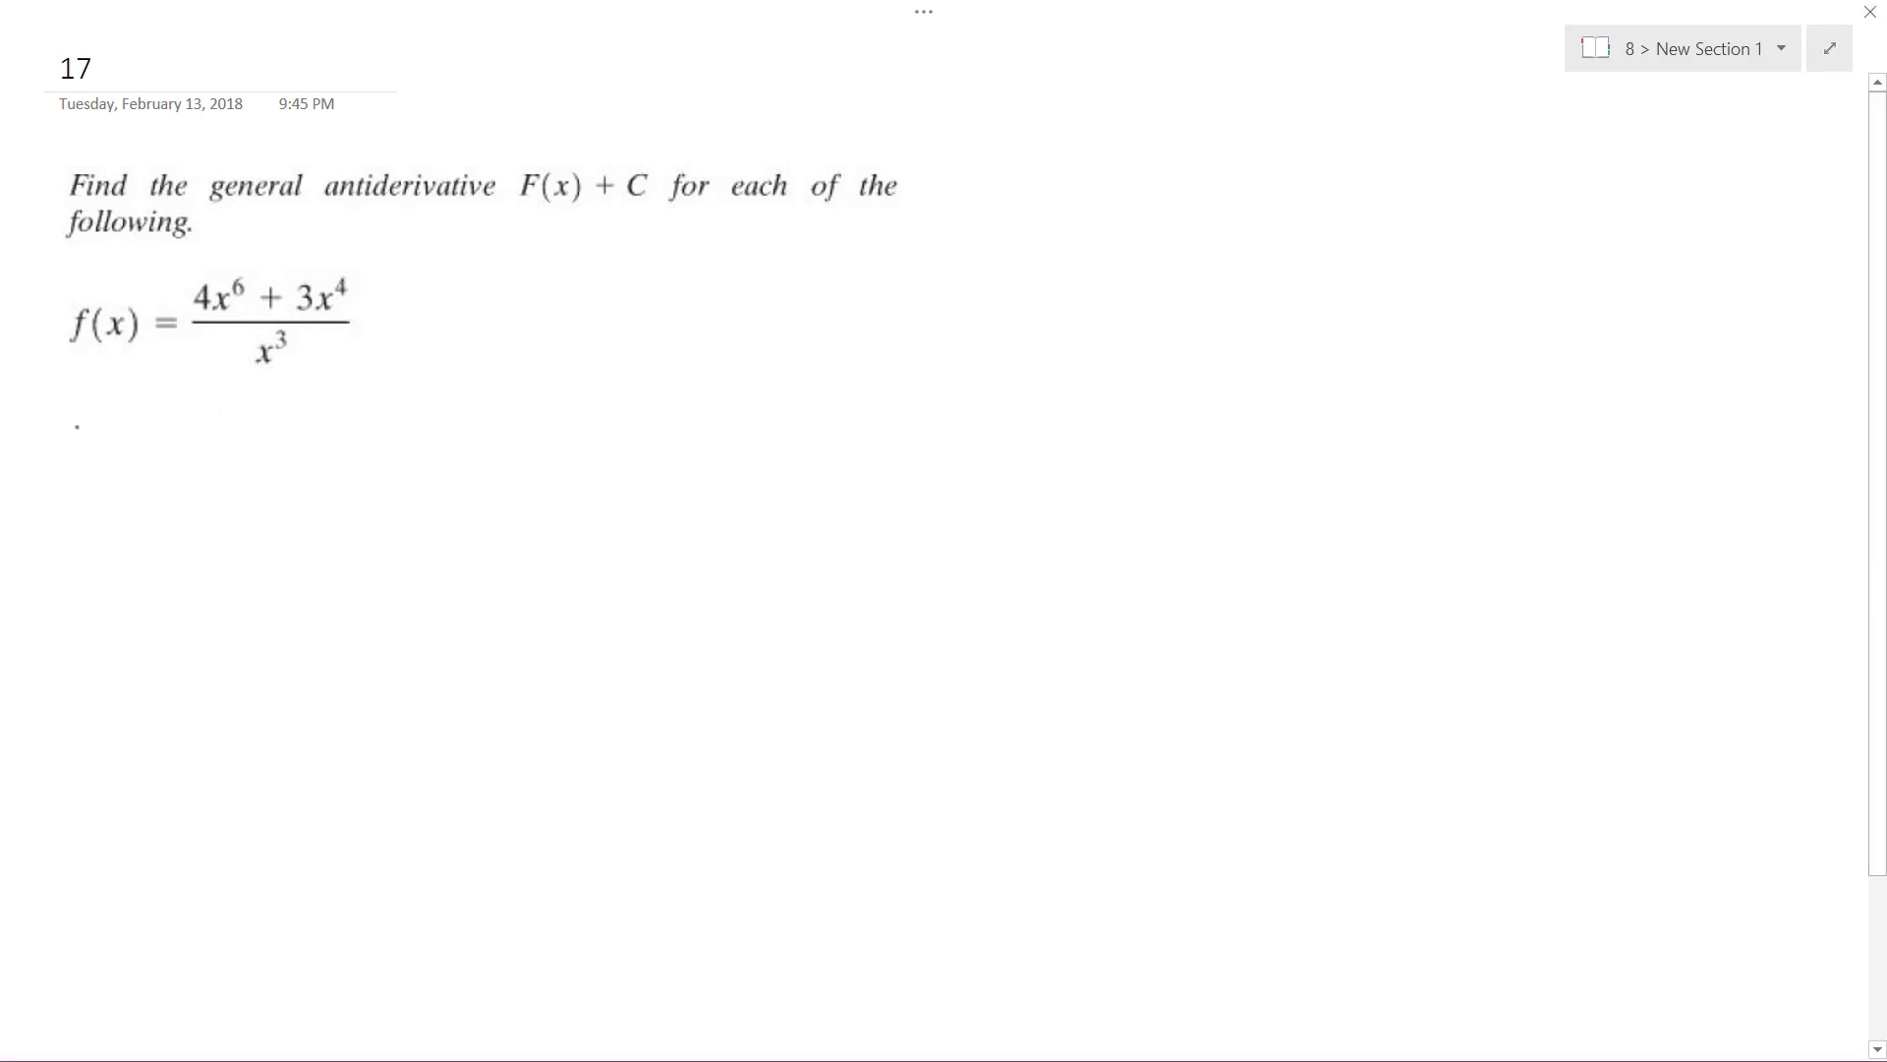
mouse_move(78, 416)
mouse_down()
mouse_move(83, 481)
mouse_move(115, 421)
mouse_up()
drag(65, 446, 184, 476)
mouse_move(186, 417)
mouse_down()
mouse_move(192, 486)
mouse_move(273, 457)
mouse_up()
- Write = 4x³ + 3x after the printed fraction and slash the cancelled exponents
drag(399, 328, 432, 308)
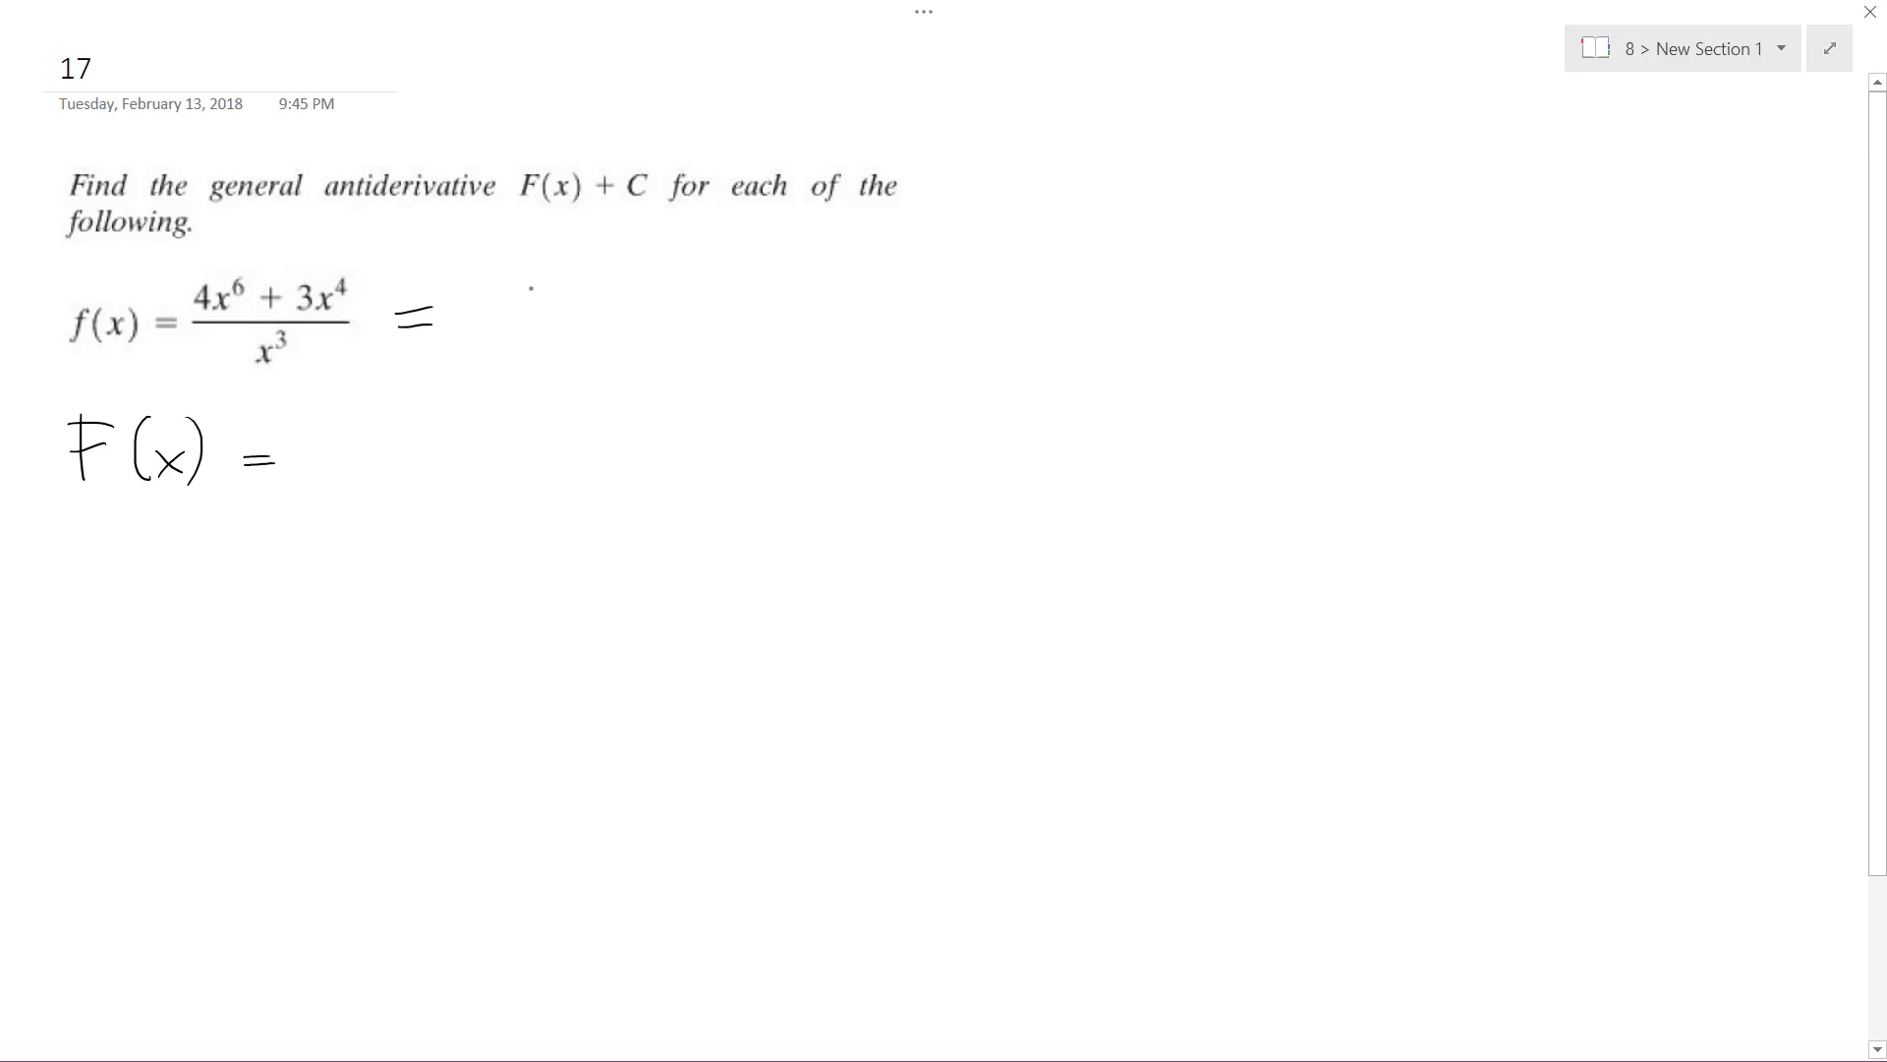
drag(523, 272, 523, 329)
mouse_move(496, 308)
mouse_down()
mouse_move(528, 306)
mouse_move(499, 307)
mouse_up()
mouse_move(540, 290)
mouse_down()
mouse_move(569, 330)
mouse_move(541, 334)
mouse_up()
drag(574, 247, 577, 279)
mouse_move(277, 346)
mouse_down()
mouse_move(306, 319)
mouse_move(281, 258)
mouse_up()
drag(650, 276, 650, 314)
mouse_move(630, 295)
mouse_down()
mouse_move(773, 313)
mouse_move(737, 314)
mouse_up()
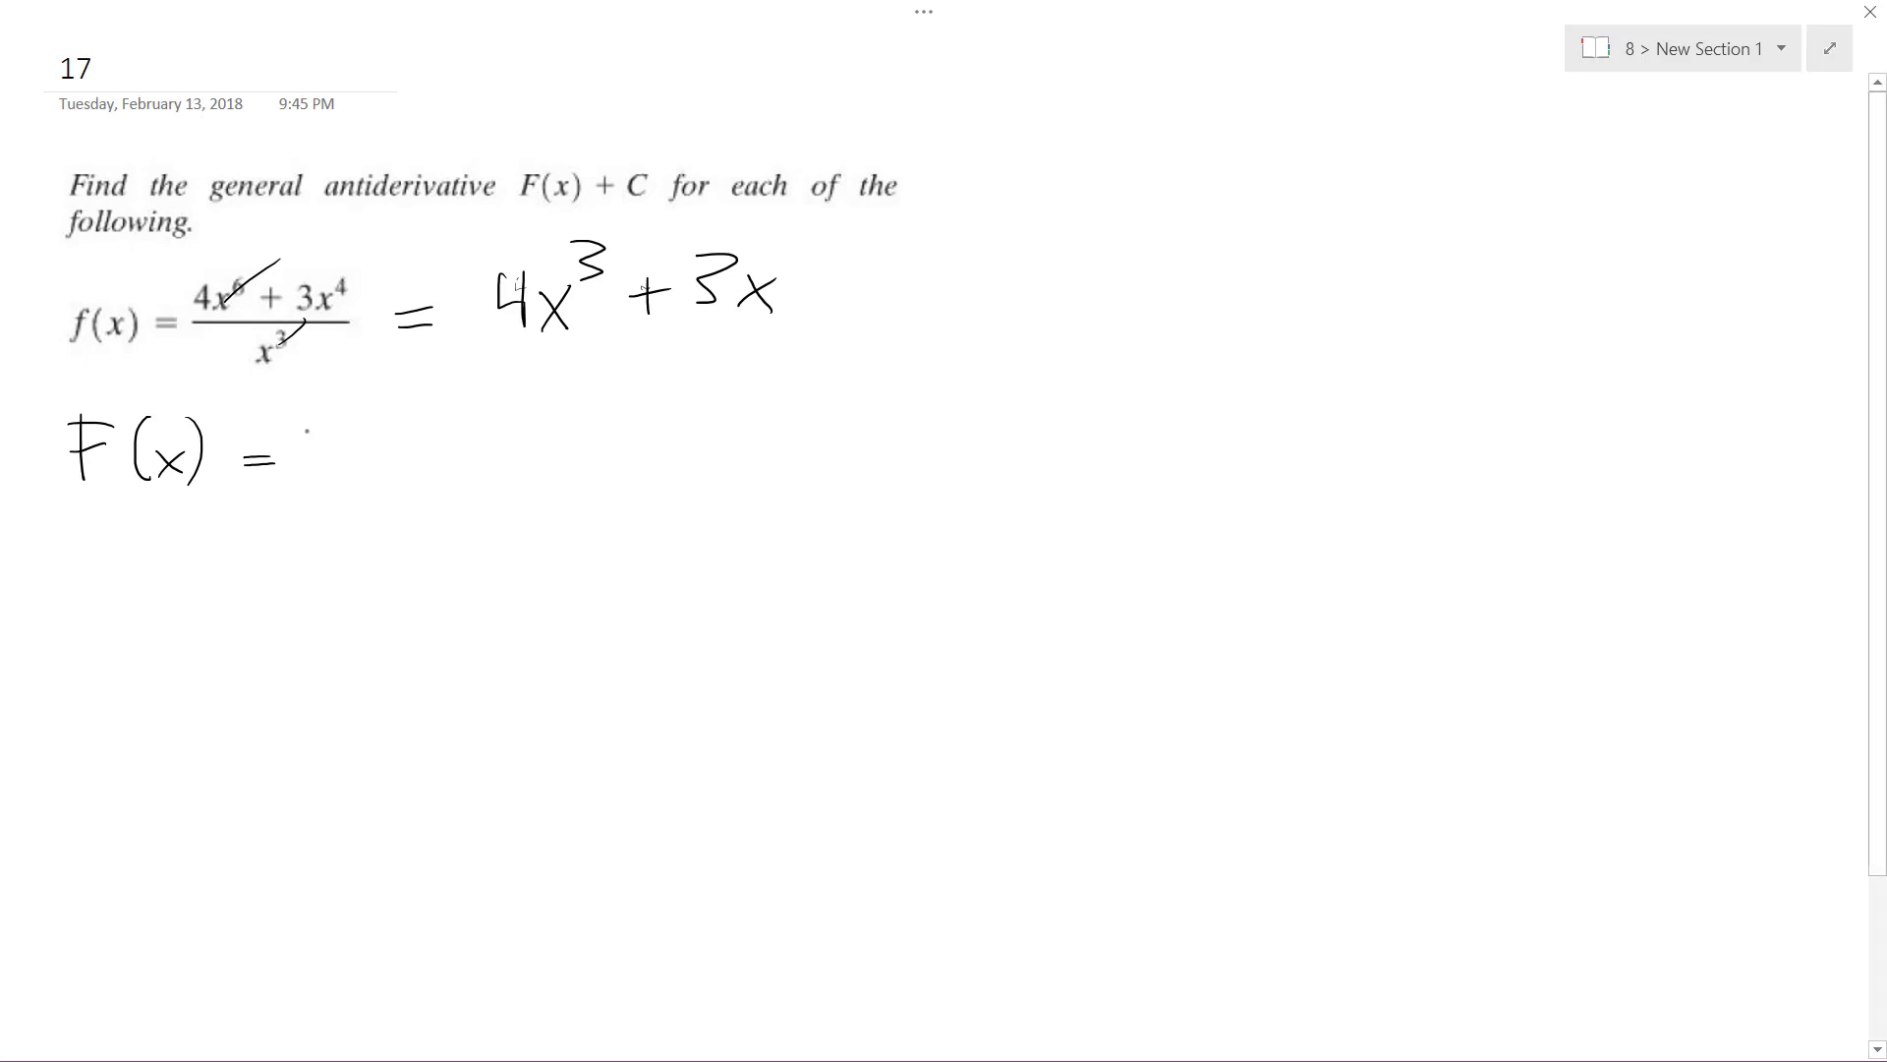
- Ink ∫(4x³ + 3x)dx after F(x) = and an equals sign on the line below
mouse_move(337, 420)
mouse_down()
mouse_move(310, 498)
mouse_move(369, 498)
mouse_up()
mouse_move(396, 428)
mouse_down()
mouse_move(401, 486)
mouse_move(437, 491)
mouse_move(449, 460)
mouse_up()
mouse_move(501, 452)
mouse_down()
mouse_move(500, 482)
mouse_move(519, 463)
mouse_up()
mouse_move(543, 428)
mouse_down()
mouse_move(545, 472)
mouse_move(586, 481)
mouse_up()
drag(587, 448, 570, 483)
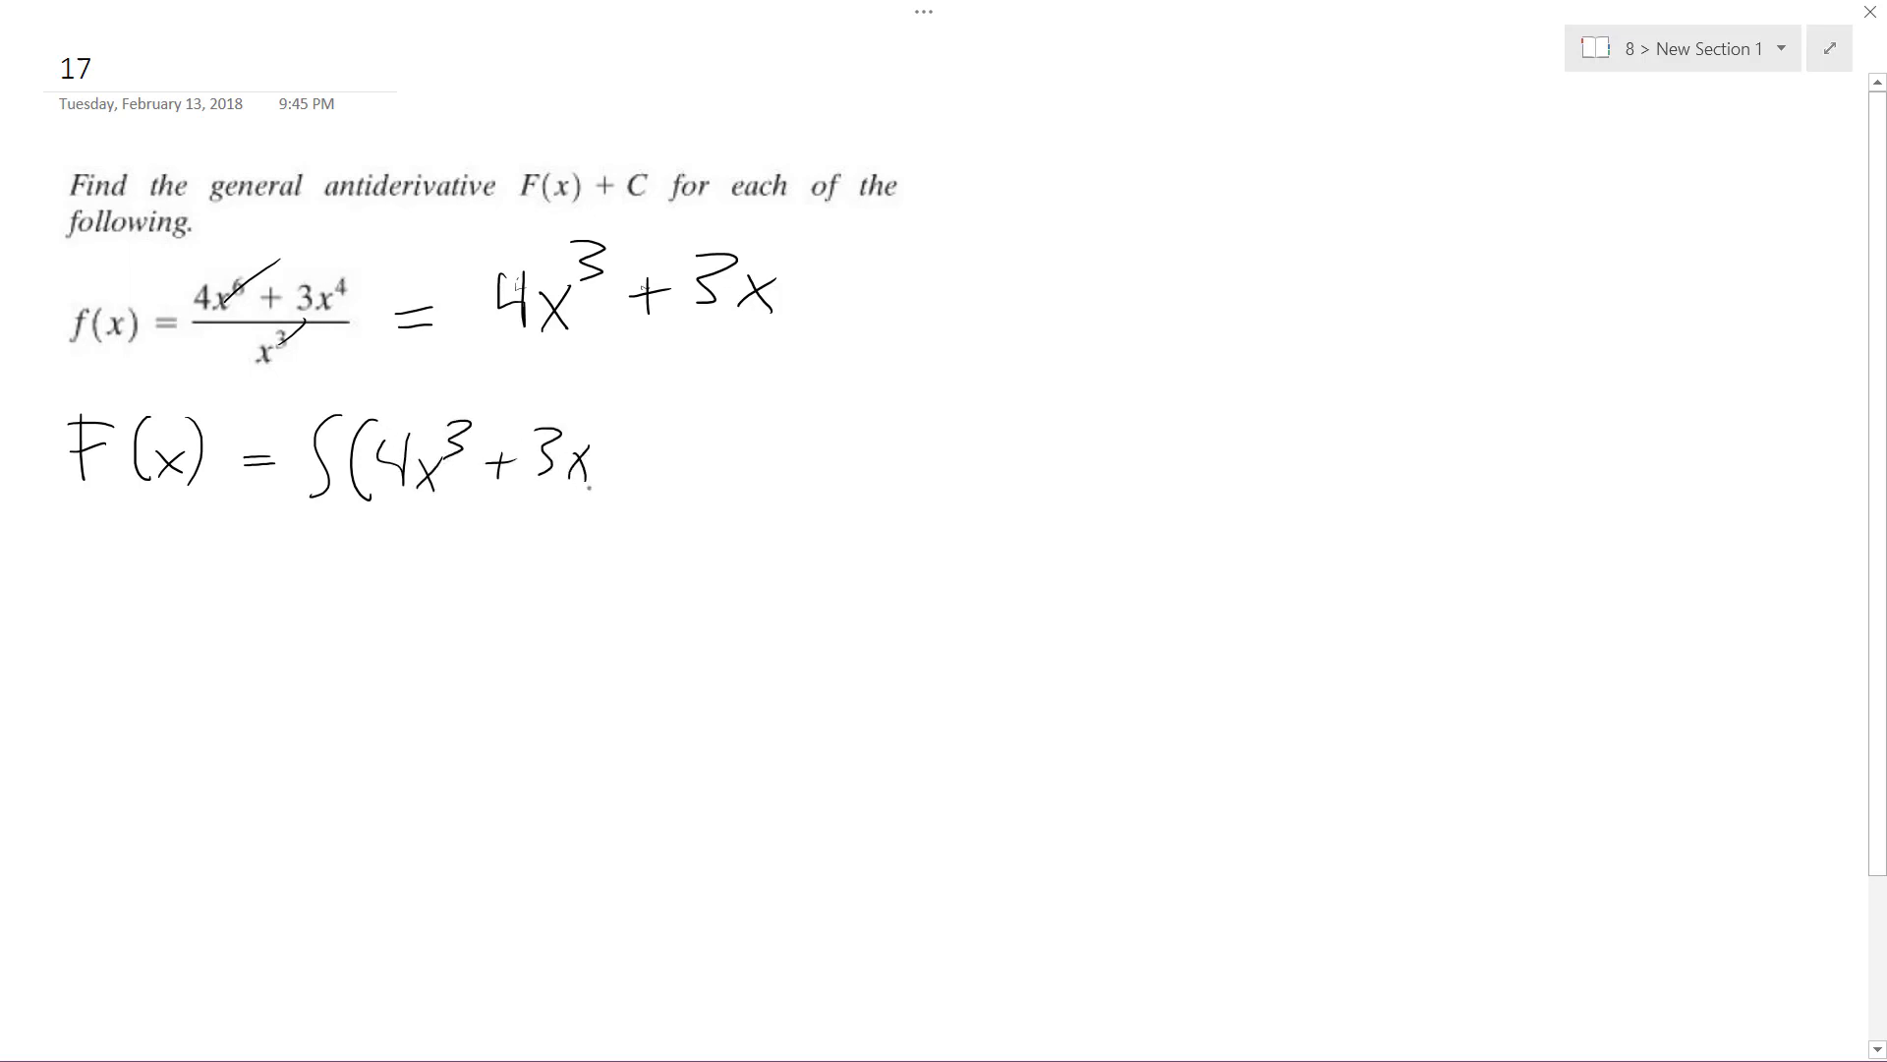
drag(591, 398, 597, 490)
mouse_move(632, 451)
mouse_down()
mouse_move(646, 389)
mouse_move(685, 469)
mouse_up()
drag(684, 429, 662, 472)
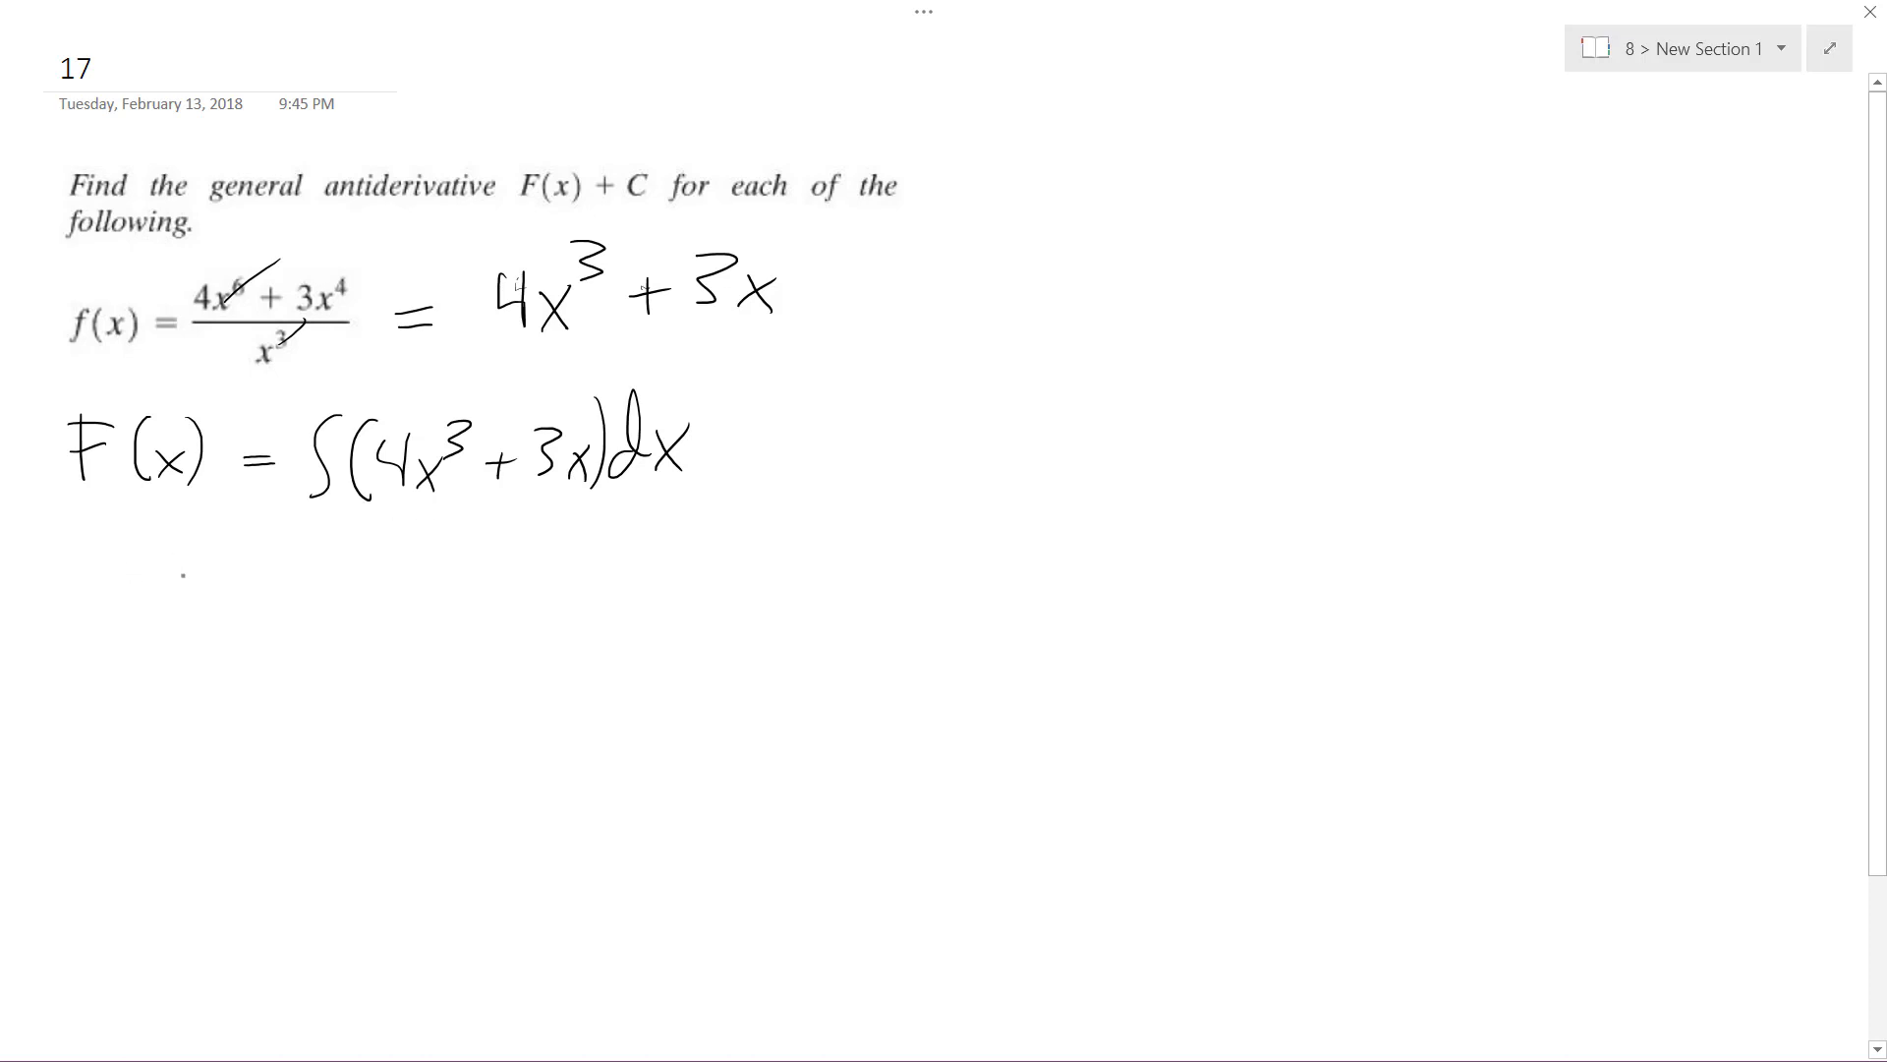
drag(189, 585, 217, 585)
drag(190, 592, 281, 619)
- Write 4x^(3+1) over 3+1 after the new equals sign
mouse_move(253, 572)
mouse_down()
mouse_move(318, 619)
mouse_move(301, 619)
mouse_up()
mouse_move(326, 556)
mouse_down()
mouse_move(331, 578)
mouse_move(395, 578)
mouse_up()
mouse_move(238, 640)
mouse_down()
mouse_move(413, 623)
mouse_move(287, 676)
mouse_up()
mouse_move(319, 652)
mouse_down()
mouse_move(318, 672)
mouse_move(337, 662)
mouse_up()
drag(347, 645, 350, 680)
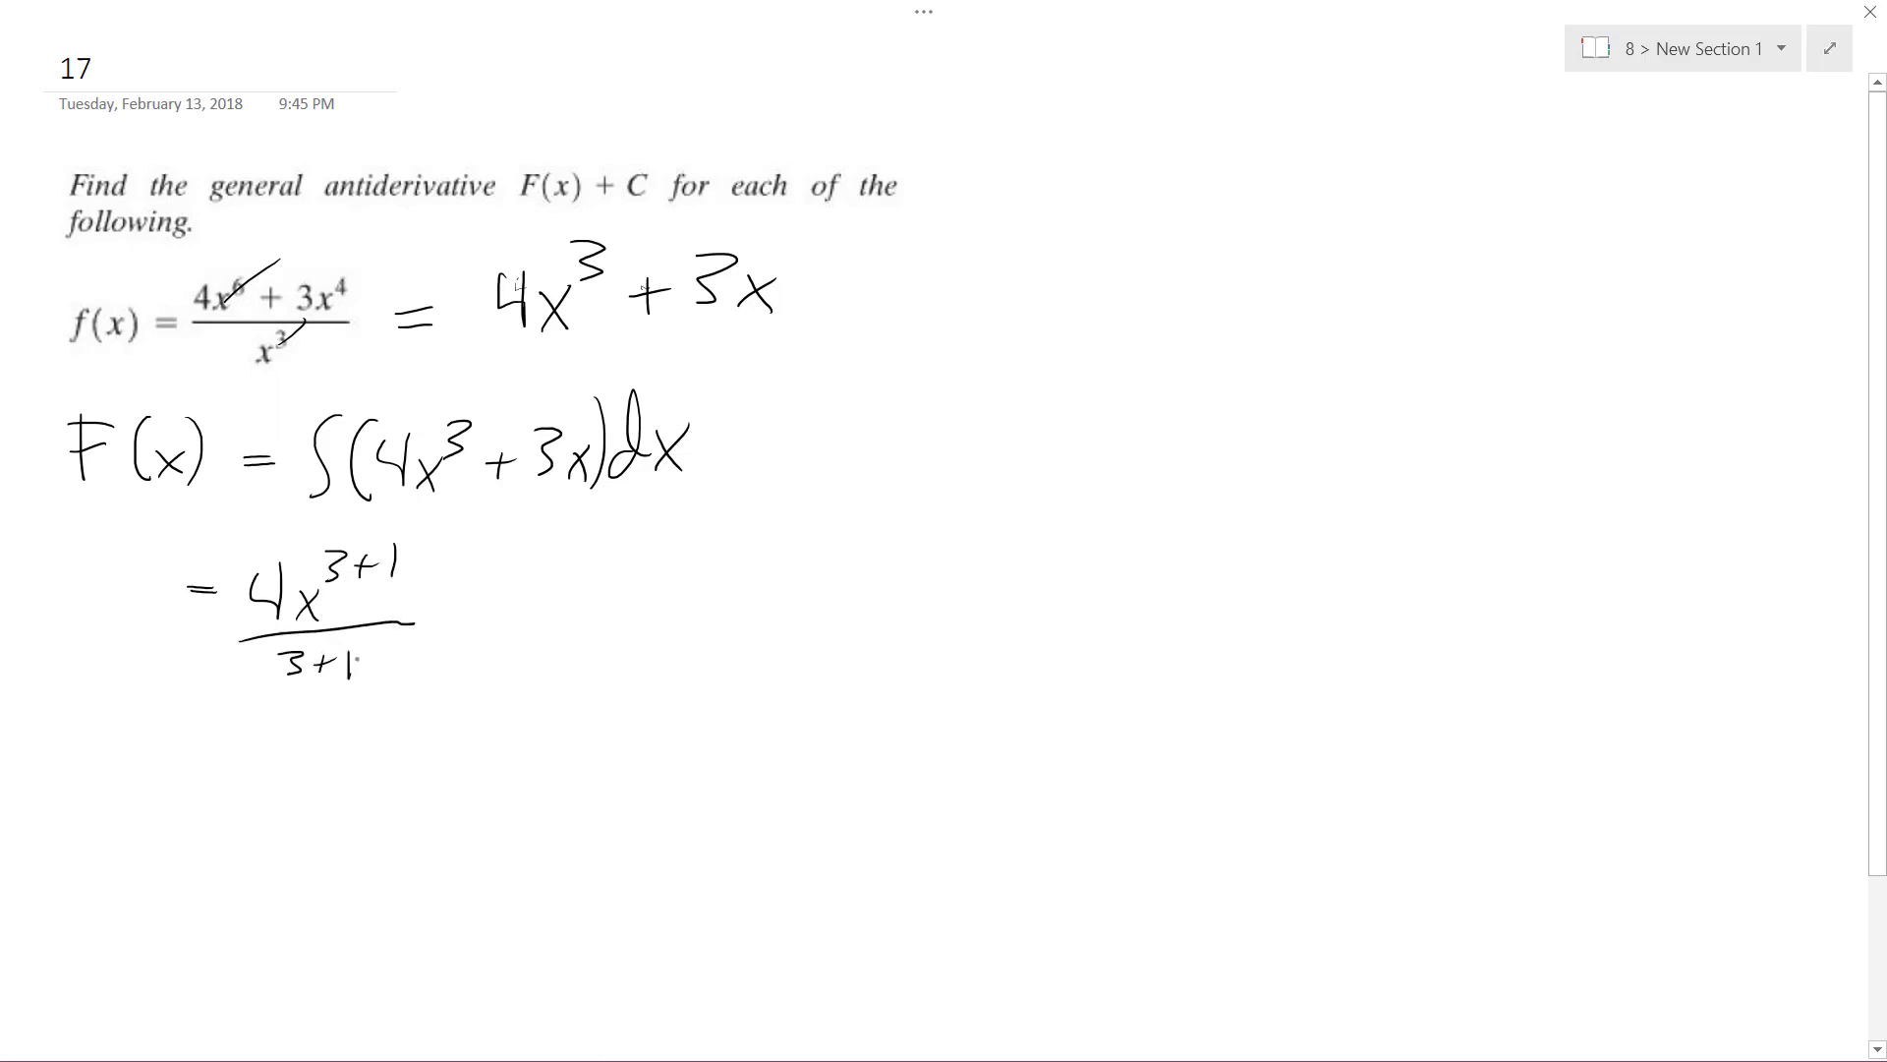
- Add + 3x^(1+1) over 1+1, then draw an equals sign on the next line
drag(476, 595, 476, 627)
drag(465, 610, 607, 601)
drag(609, 575, 584, 605)
mouse_move(621, 540)
mouse_down()
mouse_move(622, 566)
mouse_move(643, 561)
mouse_up()
drag(636, 551, 653, 549)
drag(669, 534, 672, 570)
drag(527, 625, 688, 605)
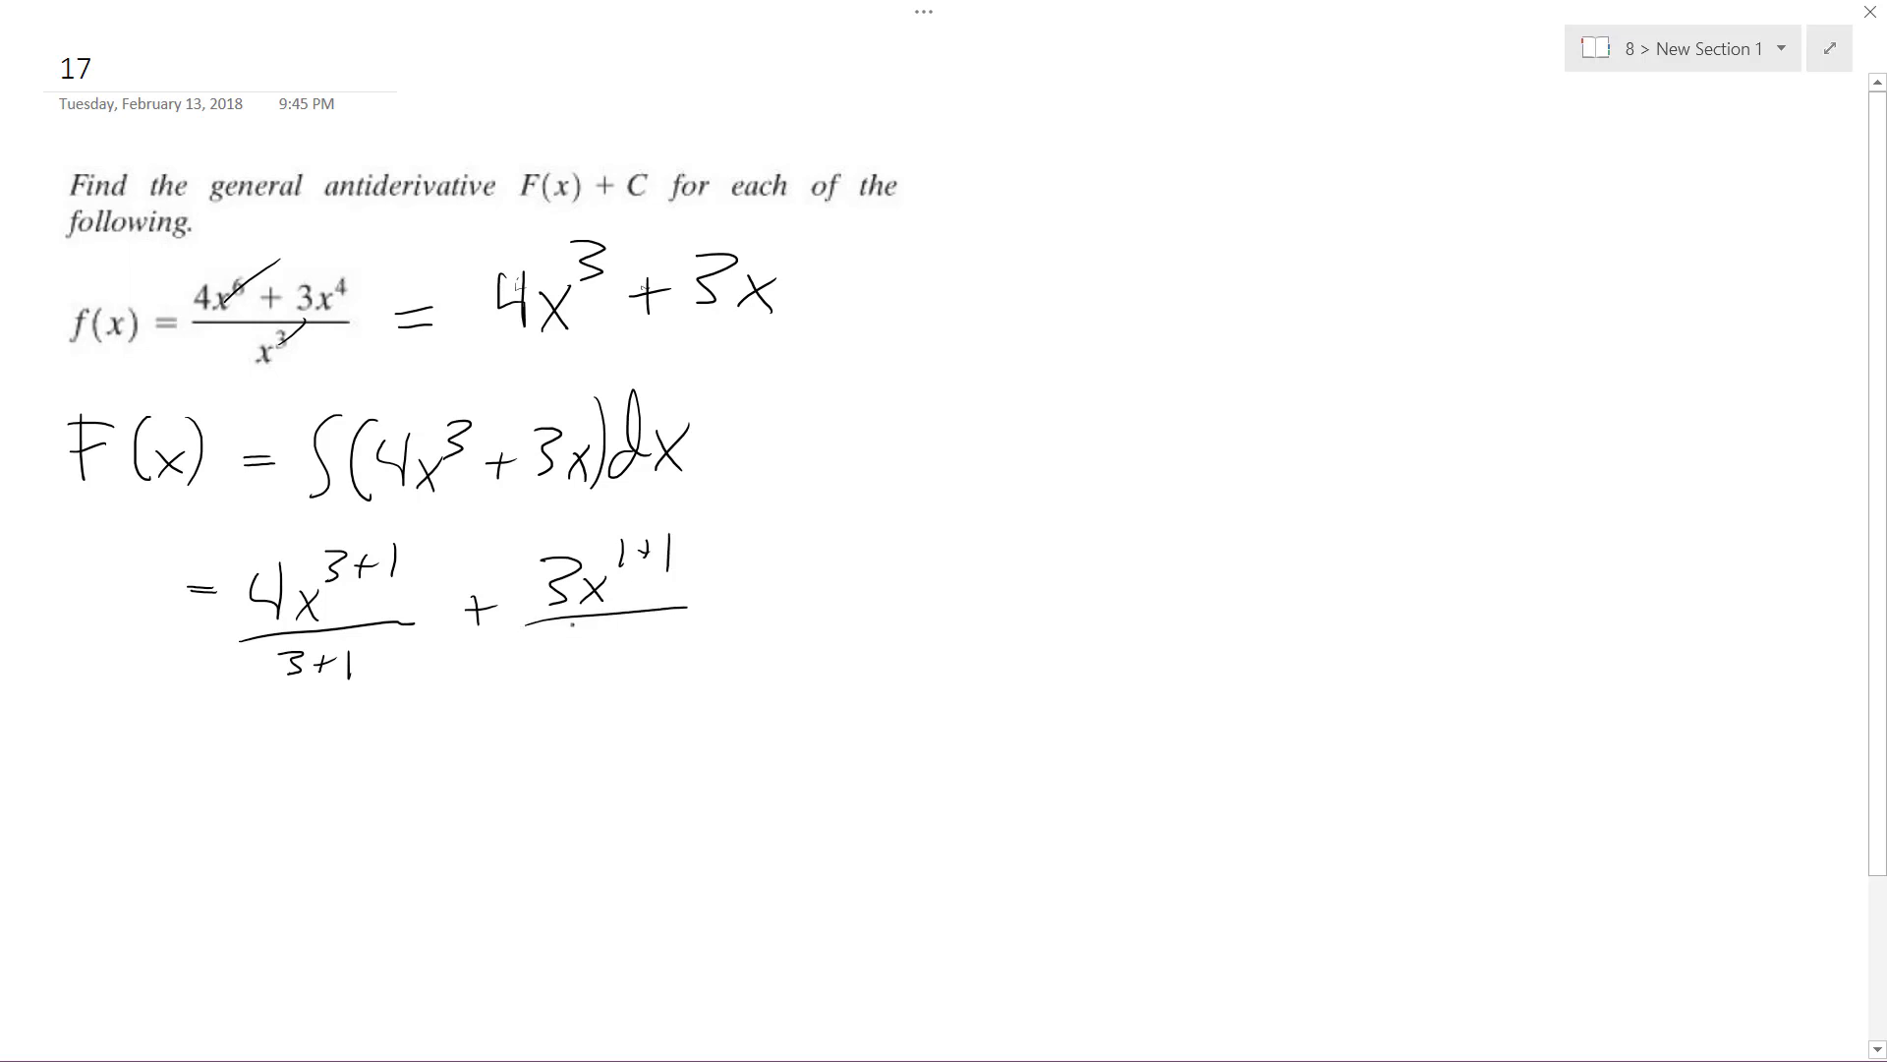
mouse_move(573, 626)
mouse_down()
mouse_move(576, 656)
mouse_move(609, 639)
mouse_up()
drag(601, 631, 634, 653)
drag(165, 759, 204, 760)
drag(165, 769, 321, 781)
- Write 4x⁴ on the third line and add + C to the power-rule line
mouse_move(319, 746)
mouse_down()
mouse_move(301, 782)
mouse_move(351, 738)
mouse_up()
drag(347, 721, 349, 745)
drag(757, 566, 757, 601)
drag(732, 586, 882, 598)
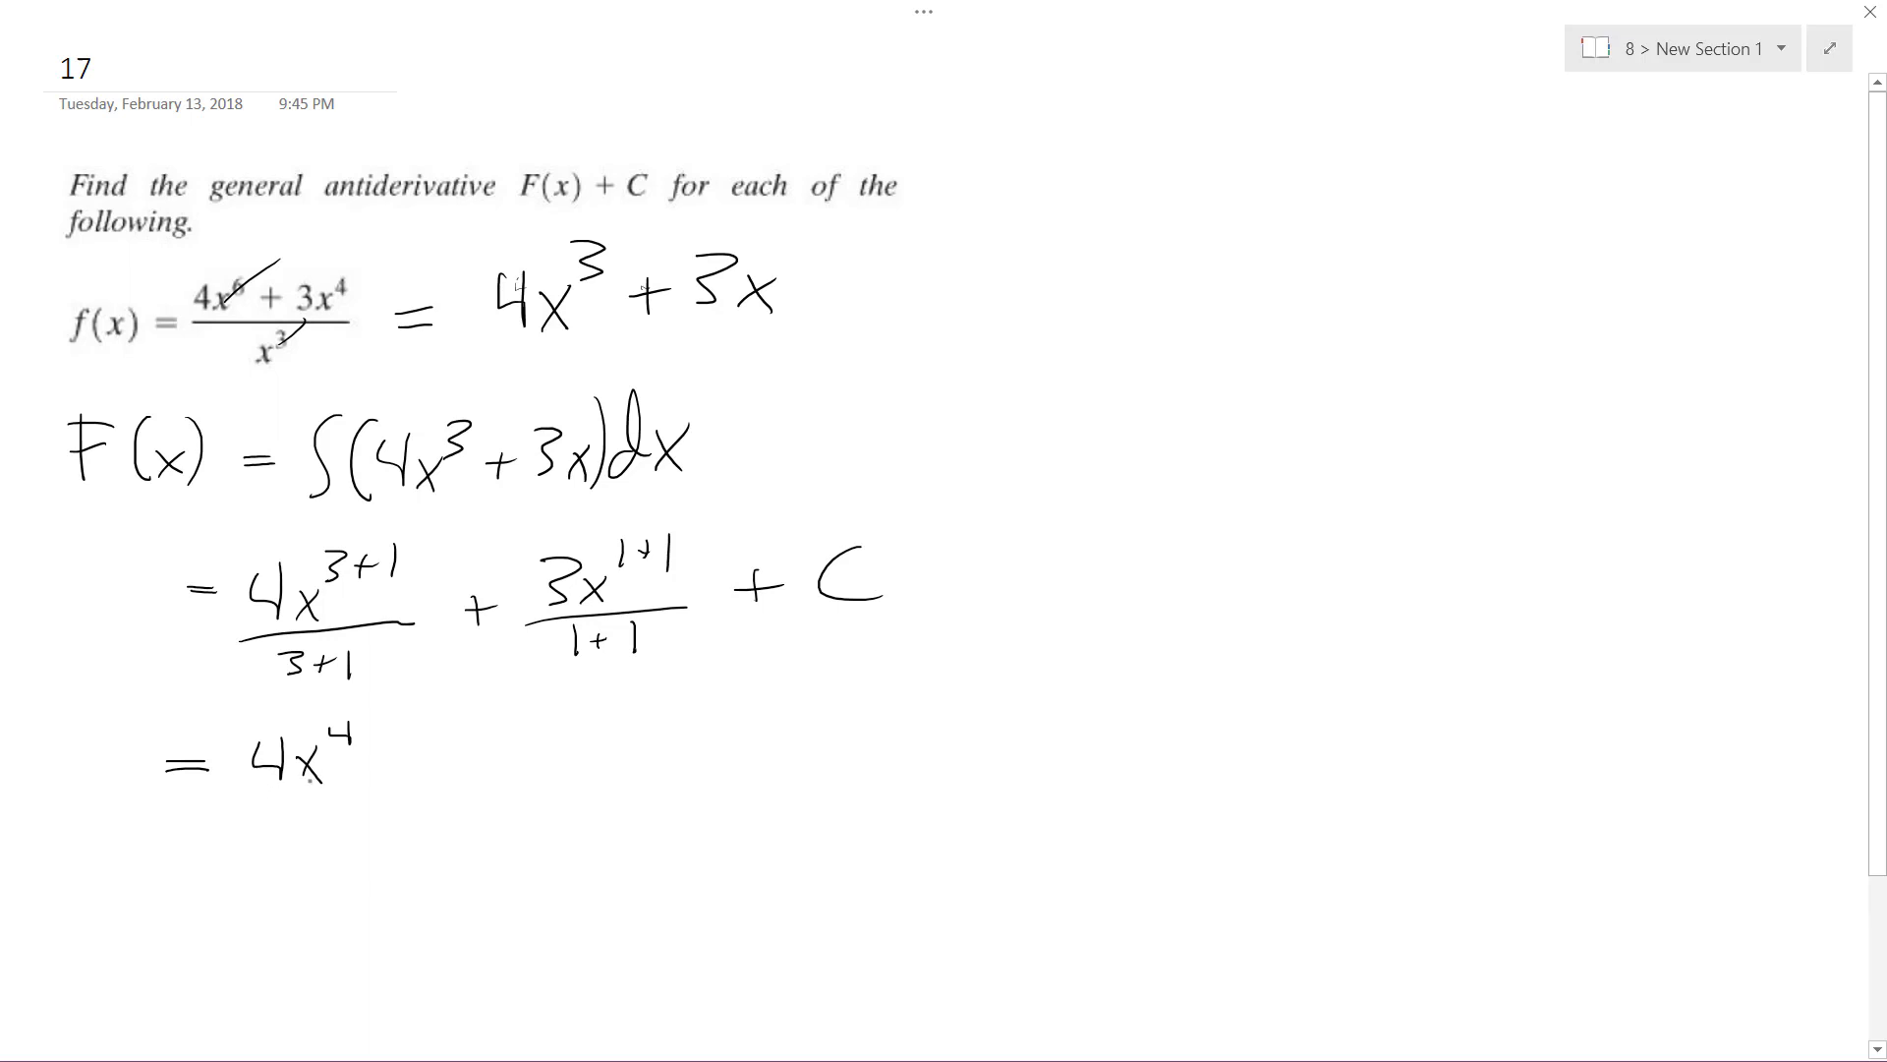
- Complete the simplified line as 4x⁴/4 + 3x²/2 + C
mouse_move(240, 799)
mouse_down()
mouse_move(369, 792)
mouse_move(322, 840)
mouse_up()
drag(303, 817, 324, 833)
drag(414, 770, 415, 806)
drag(397, 789, 535, 776)
mouse_move(533, 746)
mouse_down()
mouse_move(514, 777)
mouse_move(569, 733)
mouse_up()
drag(467, 789, 575, 780)
drag(498, 802, 540, 821)
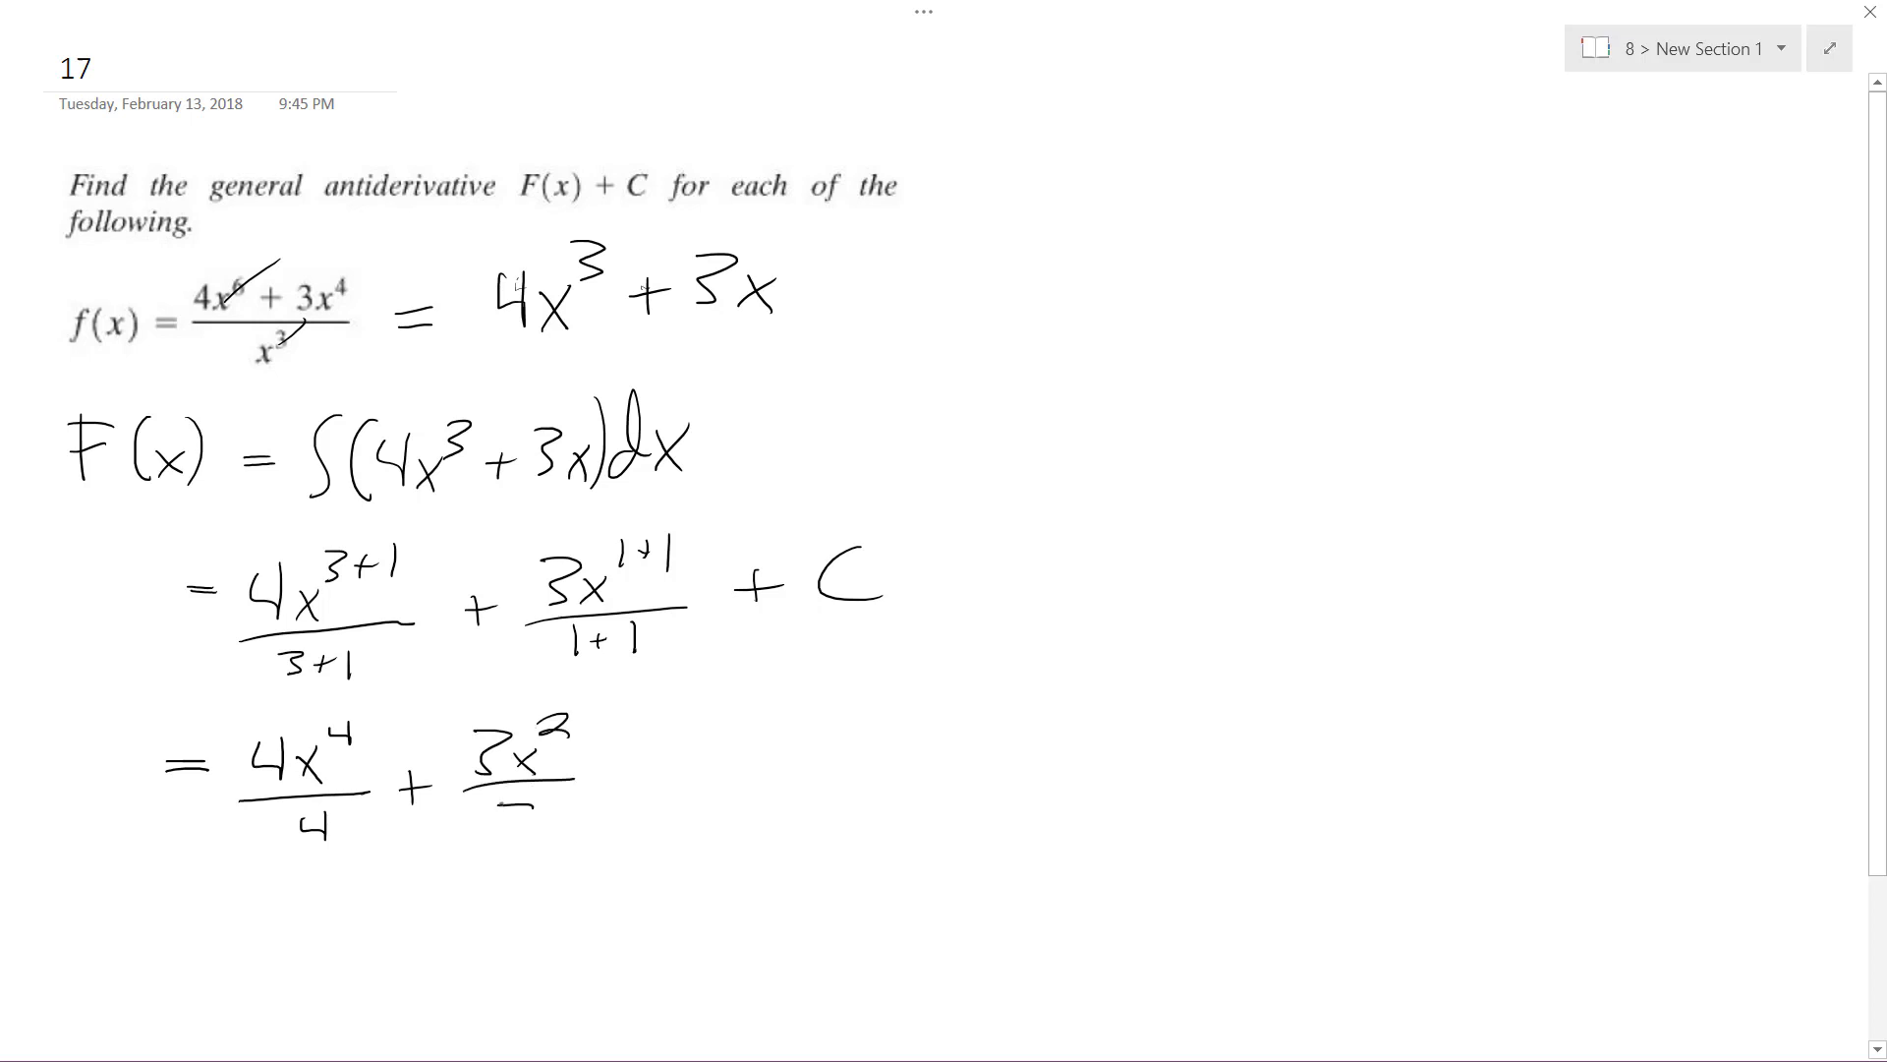
mouse_move(612, 755)
mouse_down()
mouse_move(612, 784)
mouse_move(639, 769)
mouse_up()
drag(698, 729, 695, 767)
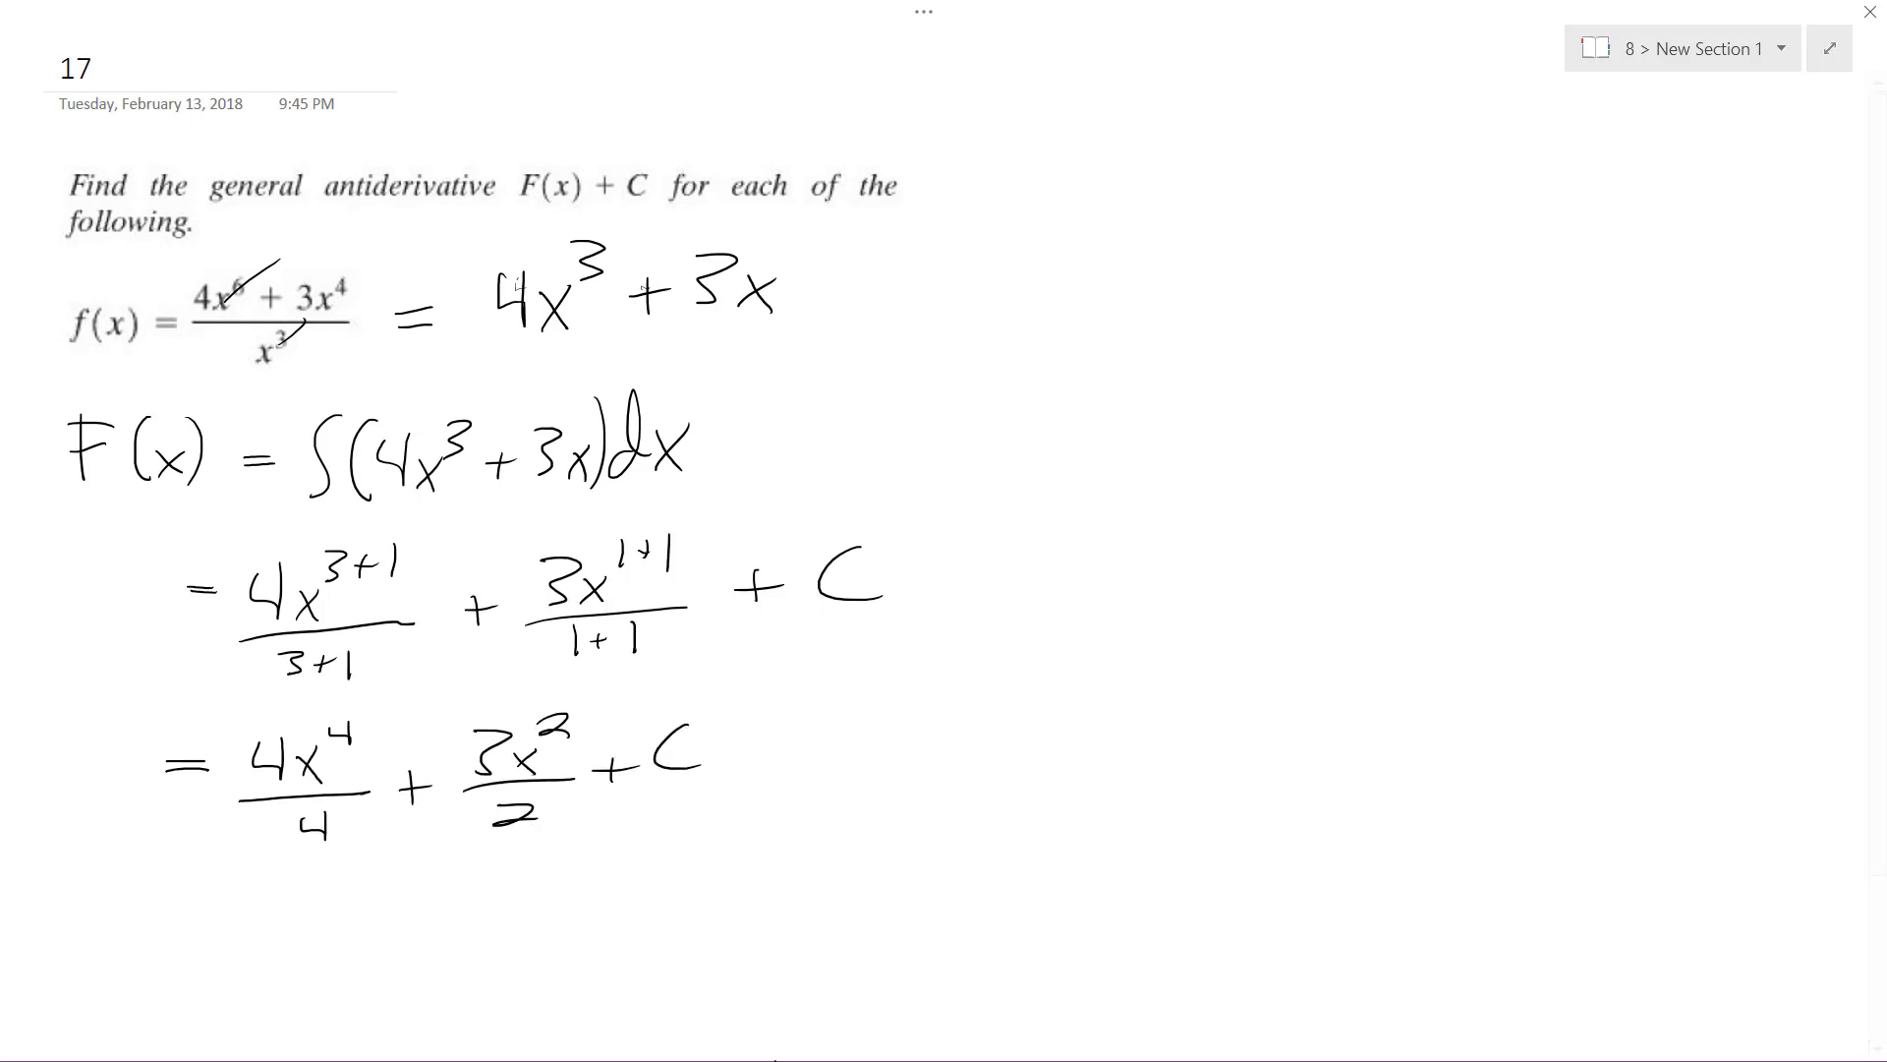
- Start the final line with = x⁴
drag(261, 954, 268, 957)
drag(216, 941, 342, 970)
drag(341, 926, 315, 977)
drag(374, 893, 373, 933)
drag(357, 902, 410, 961)
- Add + (3/2)x² + C and circle the final answer
drag(395, 947, 501, 941)
mouse_move(464, 952)
mouse_down()
mouse_move(499, 973)
mouse_move(538, 940)
mouse_move(513, 952)
mouse_up()
drag(548, 880, 606, 933)
drag(590, 917, 706, 920)
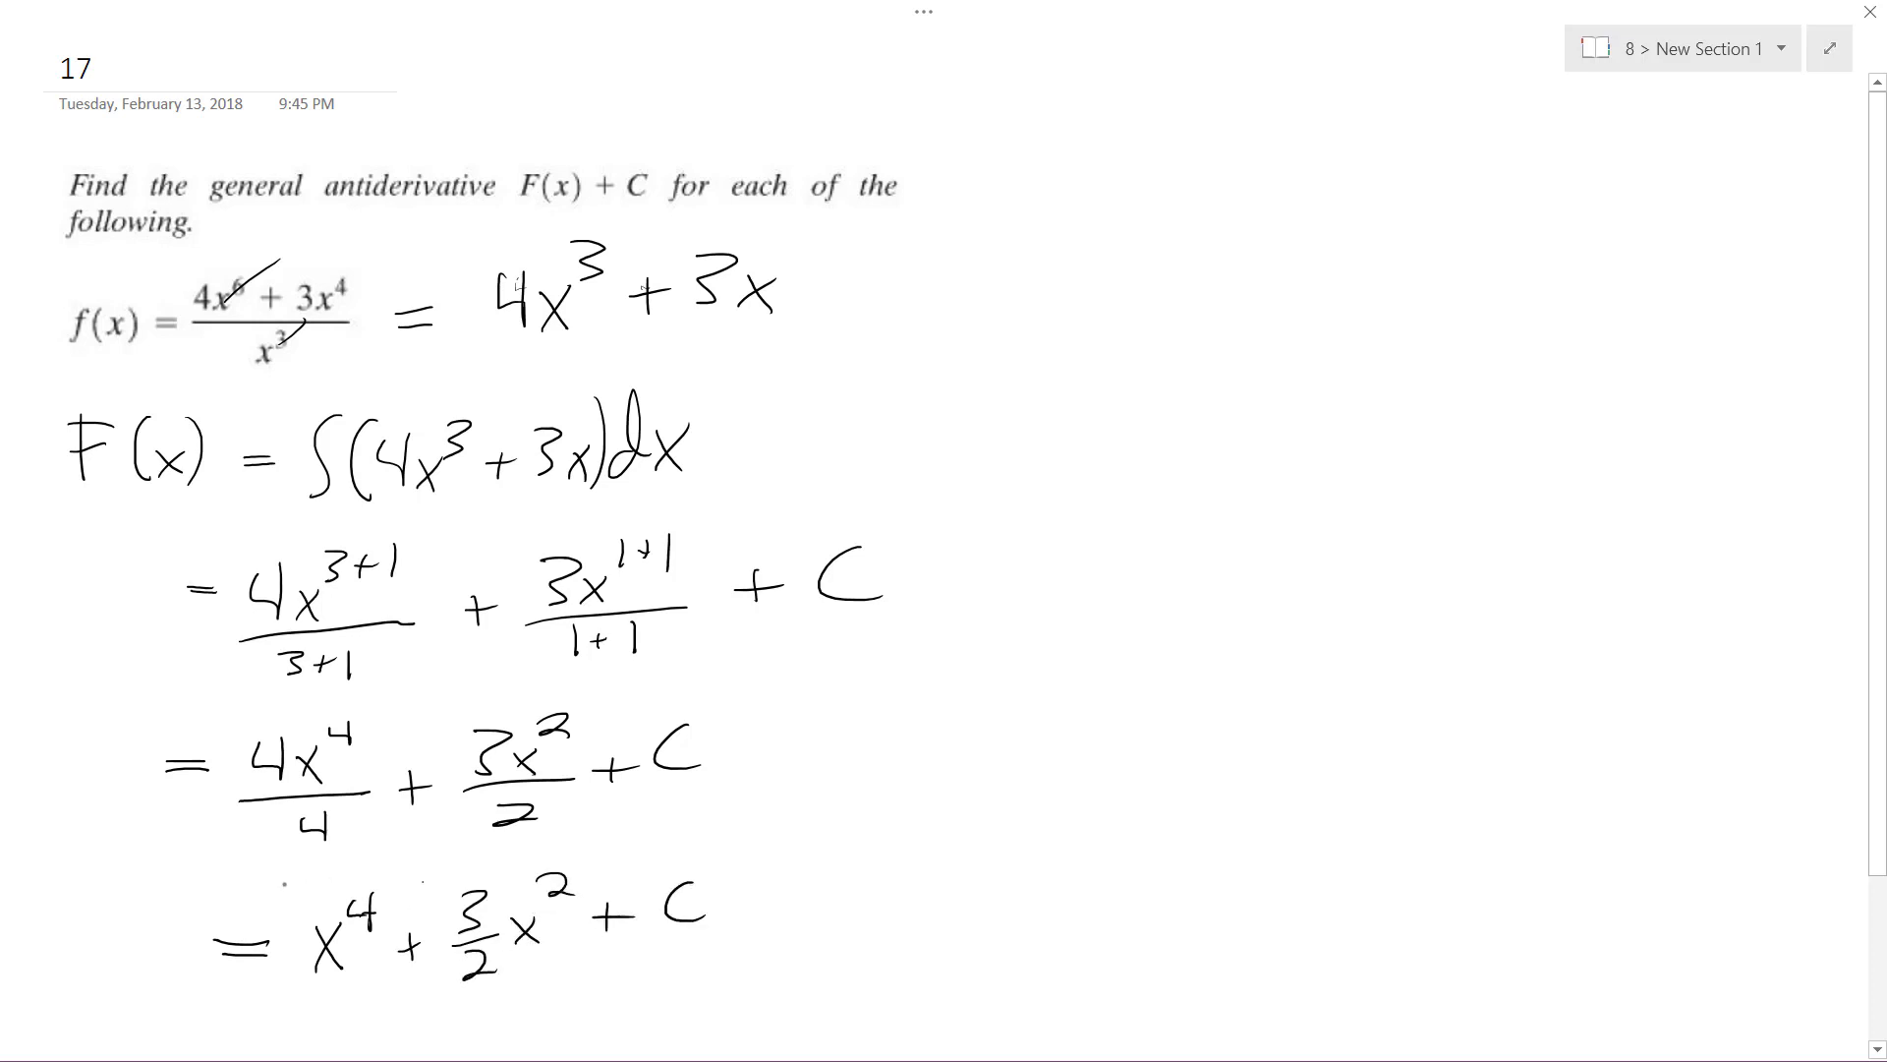
mouse_move(215, 882)
mouse_down()
mouse_move(188, 894)
mouse_move(492, 1014)
mouse_move(747, 875)
mouse_move(551, 842)
mouse_move(192, 886)
mouse_up()
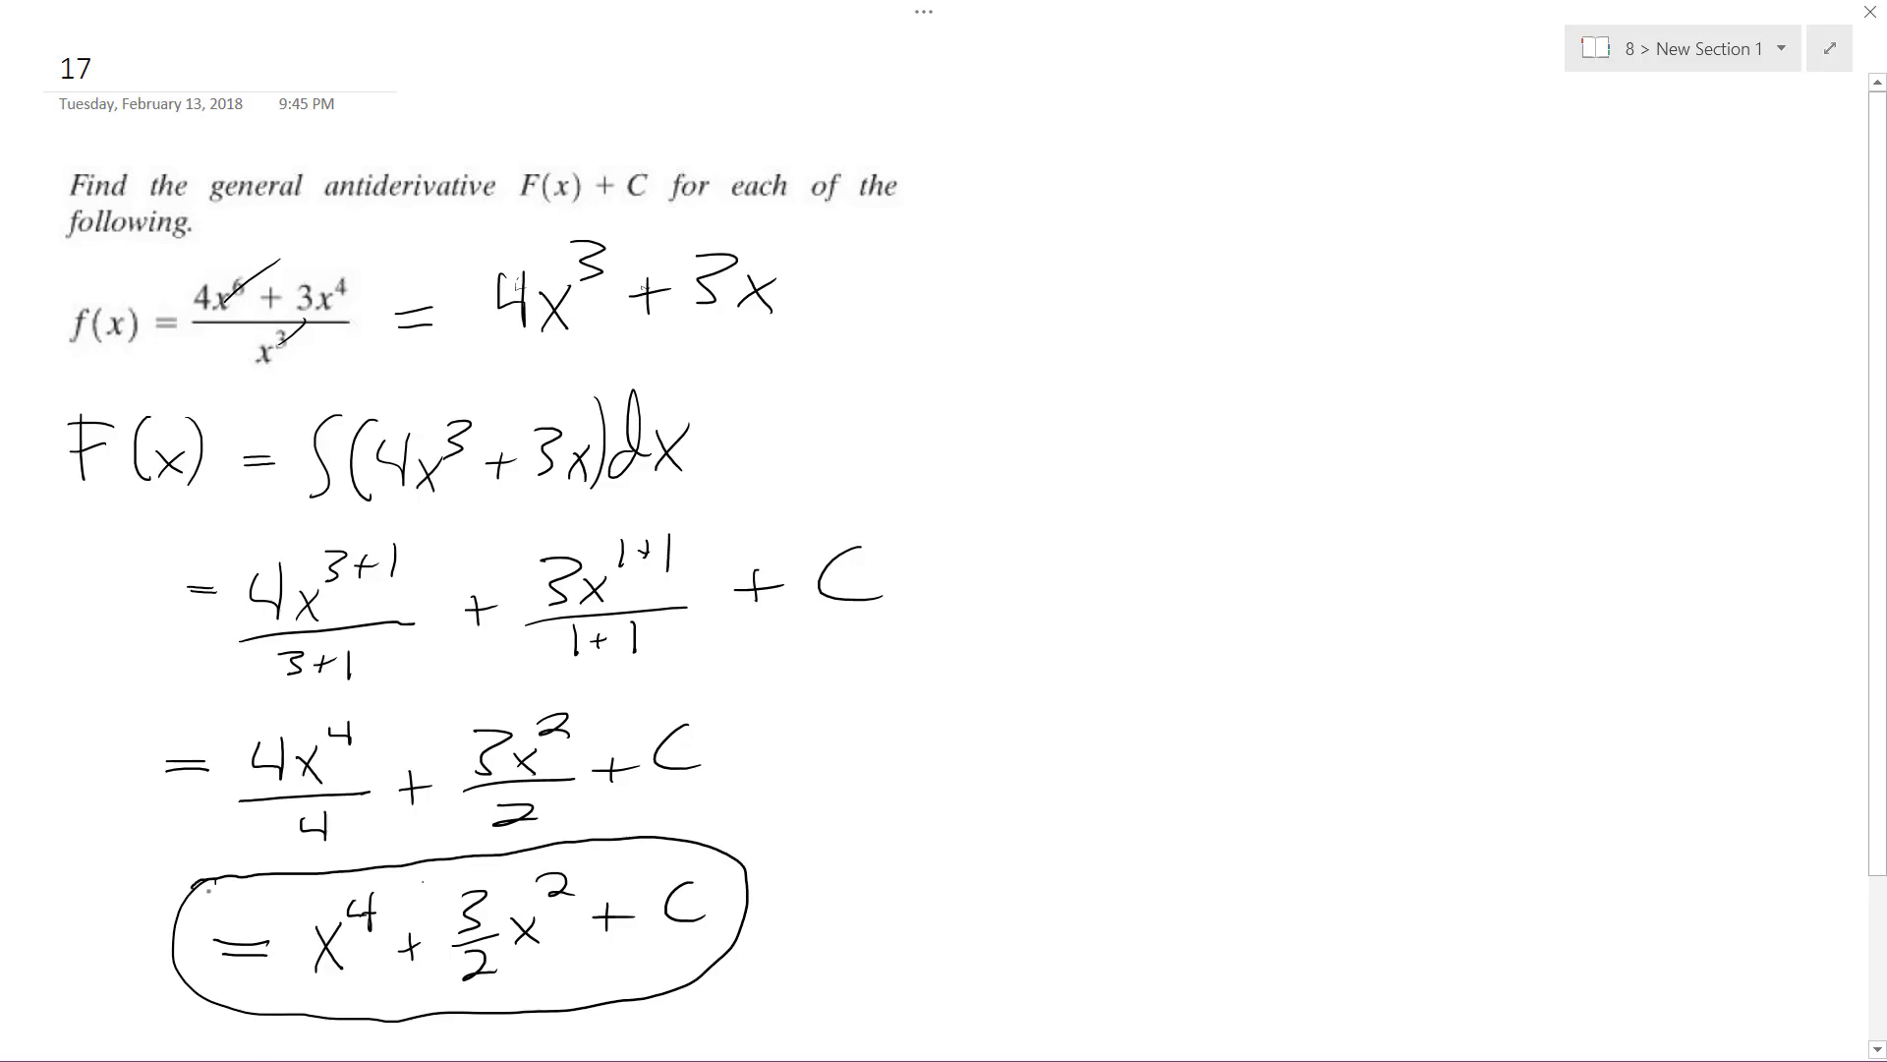